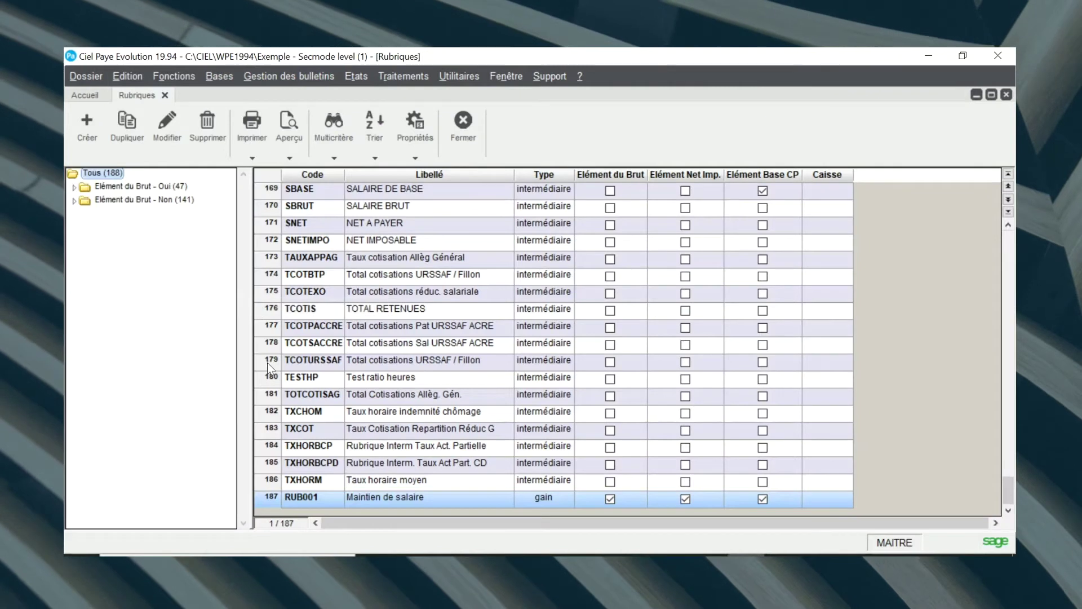
Step: Examine the calculation and Prise en compte settings of the RUB001 Maintien de salaire pay item, and close the item list
left_click(167, 129)
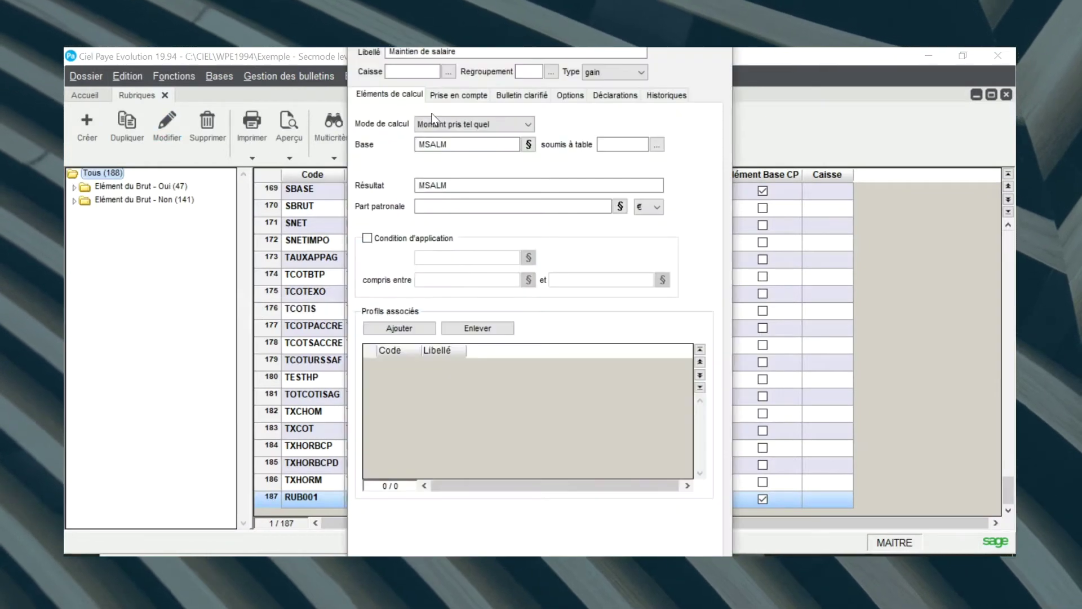
left_click(459, 97)
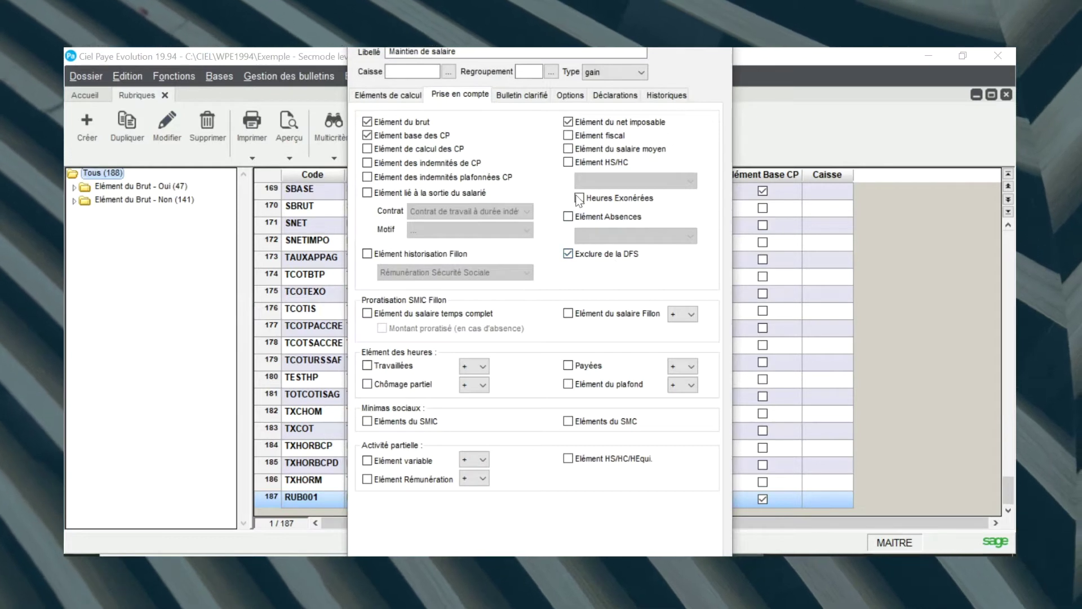
left_click(427, 35)
left_click(463, 129)
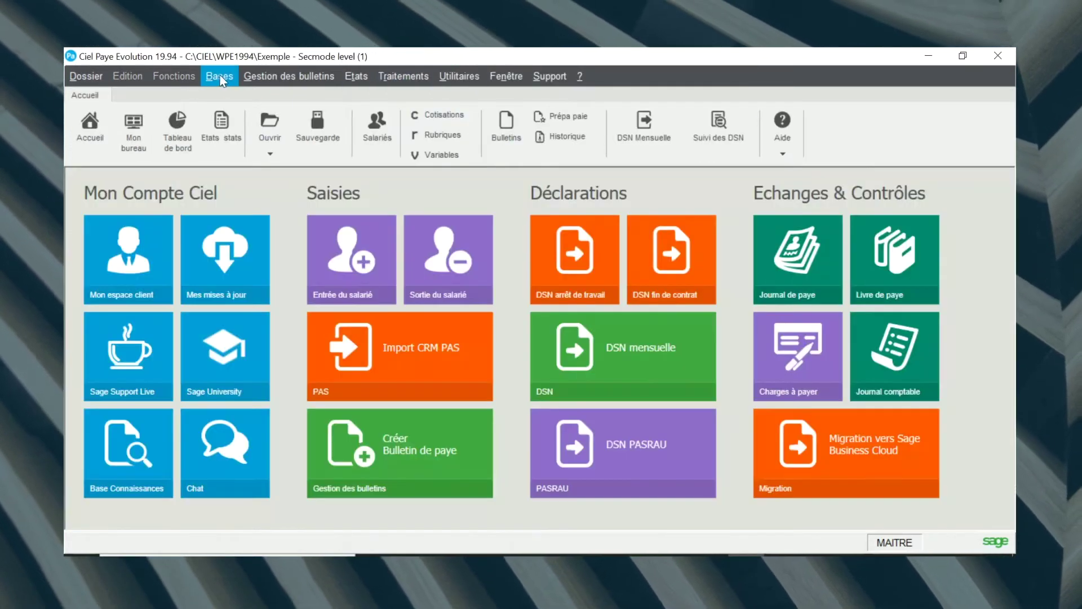
Step: Examine the professional expenses deduction (Abattement pour frais professionnels) in the highlighted employee's record, and close the employee list
left_click(222, 75)
left_click(231, 98)
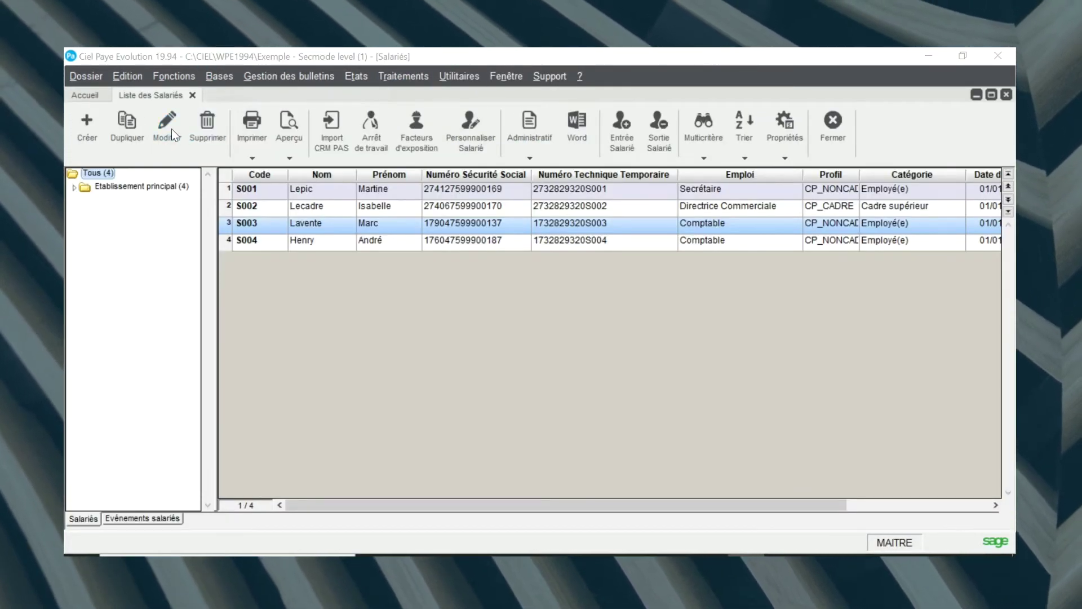
left_click(167, 125)
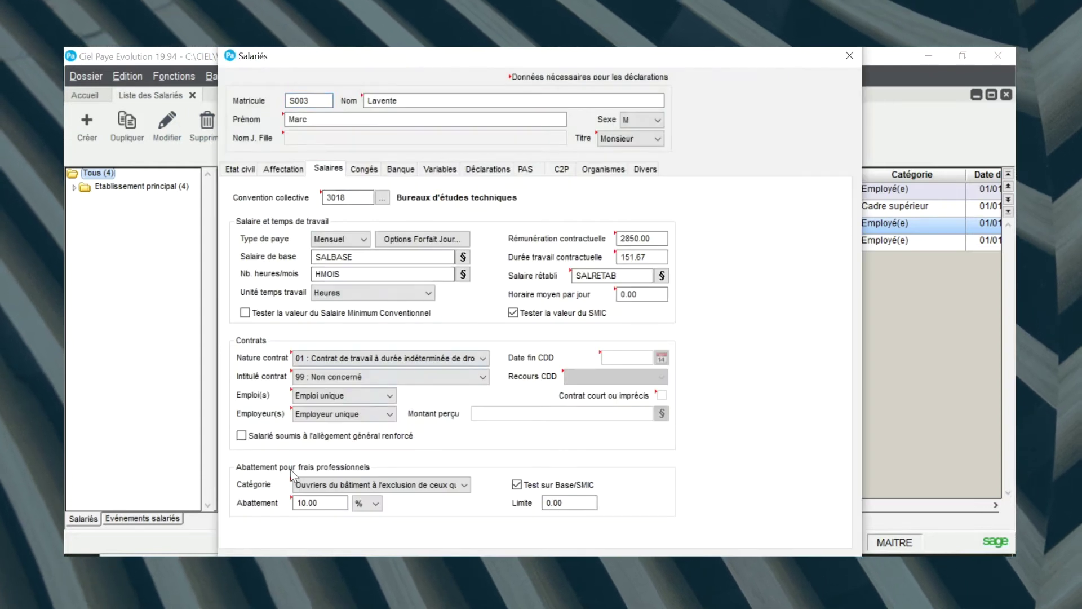
left_click(343, 502)
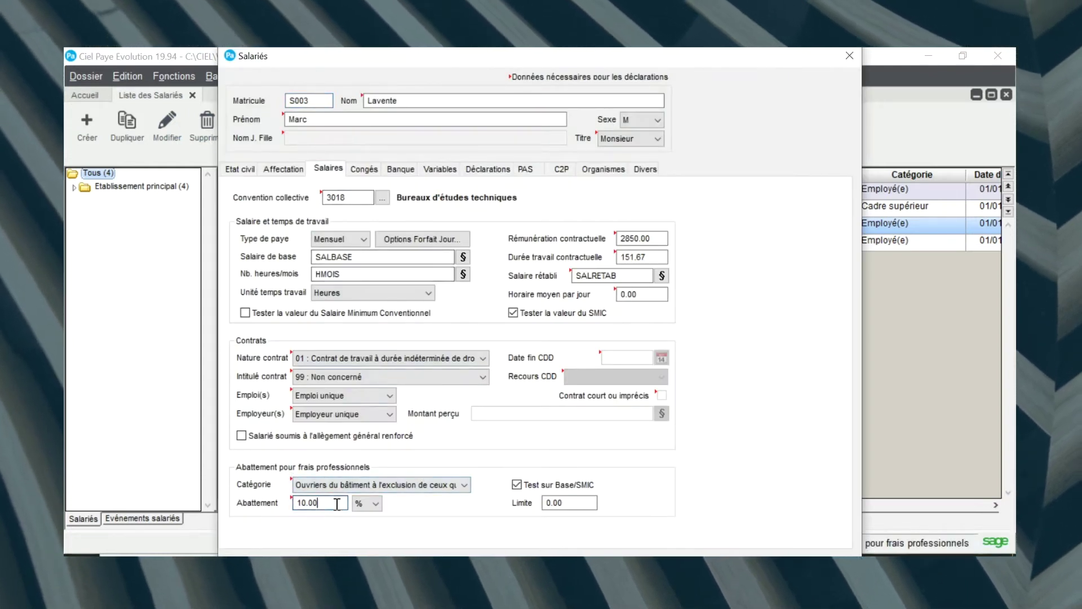
key("Escape")
left_click(192, 95)
Step: Open the same employee's January payslip from the payslip list
left_click(288, 76)
left_click(296, 97)
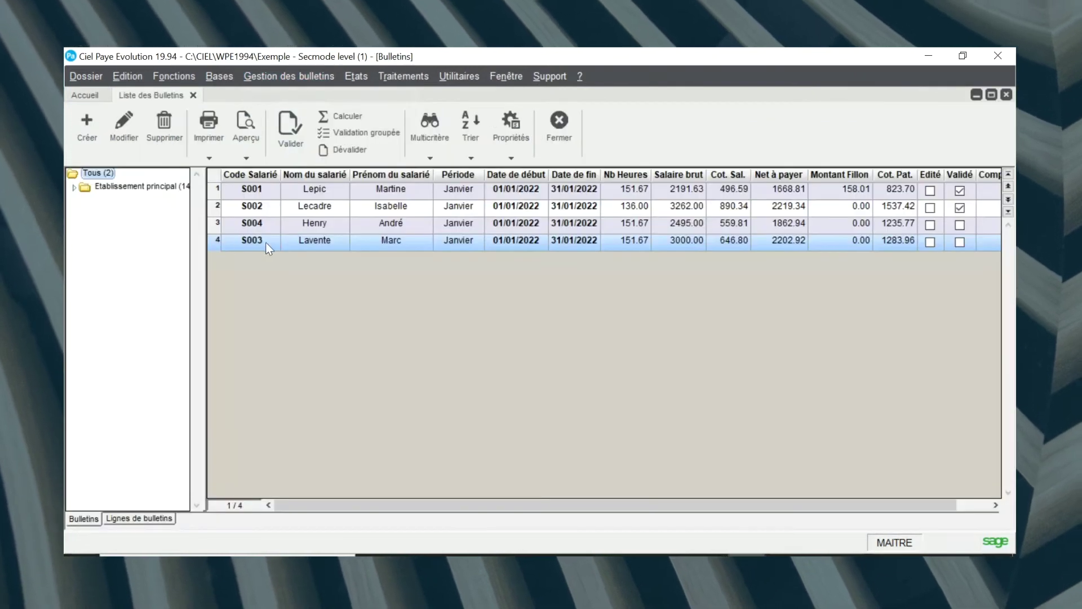
left_click(124, 133)
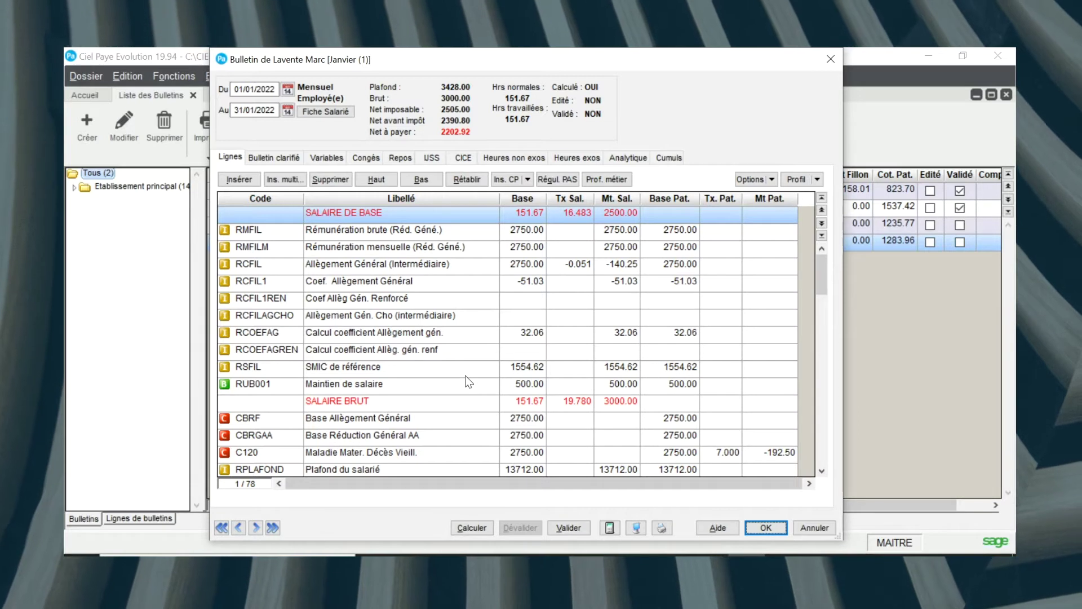
Step: Examine how contribution C120 (Maladie Mater. Décès Vieill.) is calculated, from its line in the payslip, and close its record unchanged
left_click(264, 418)
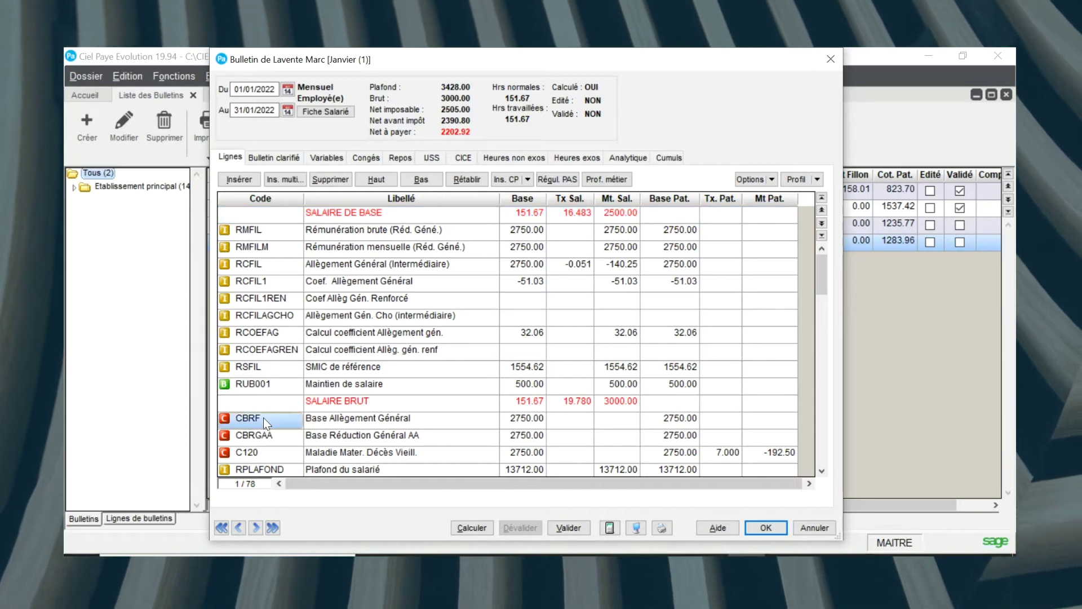
left_click(265, 452)
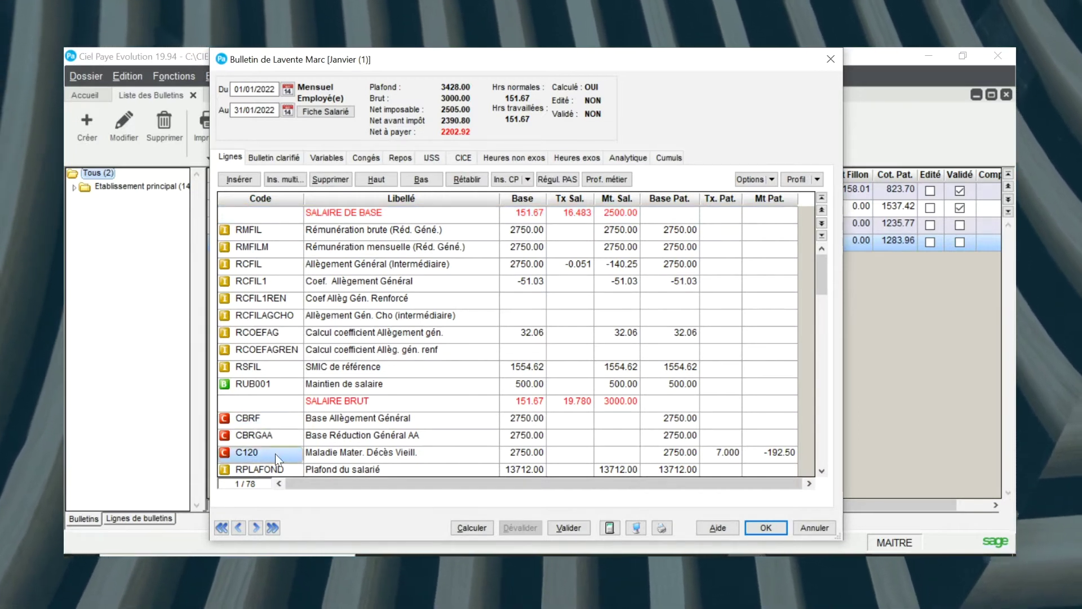
left_click(275, 455)
left_click(292, 453)
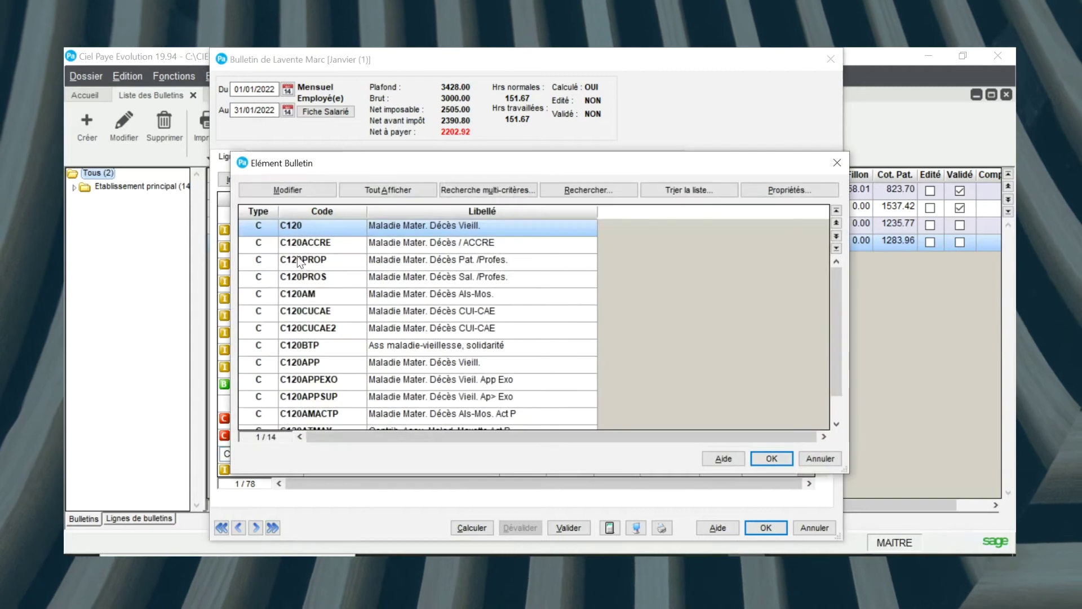
left_click(293, 189)
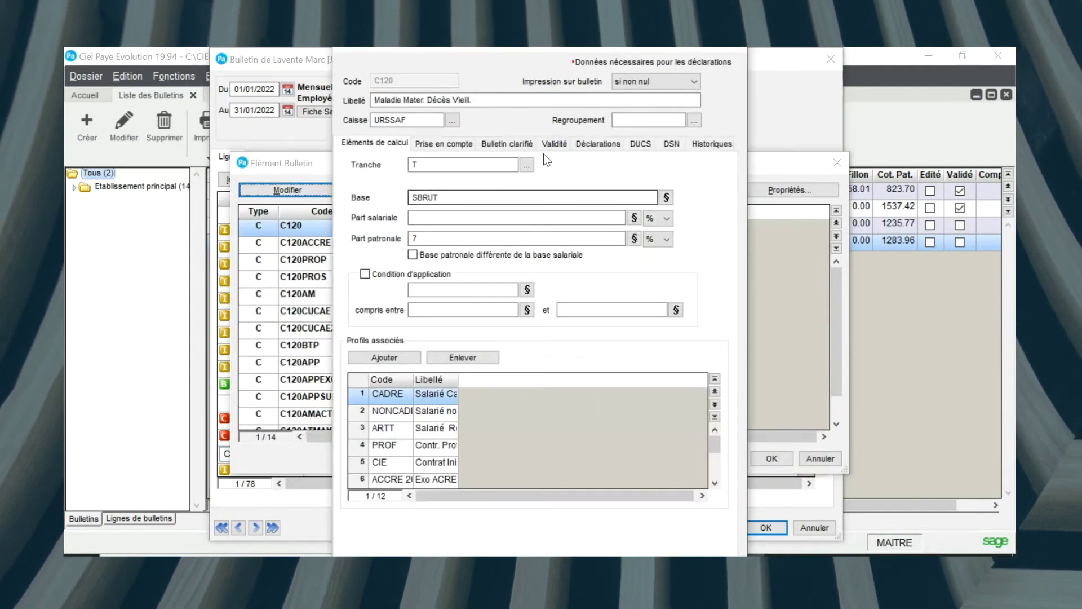
key("Escape")
left_click(838, 162)
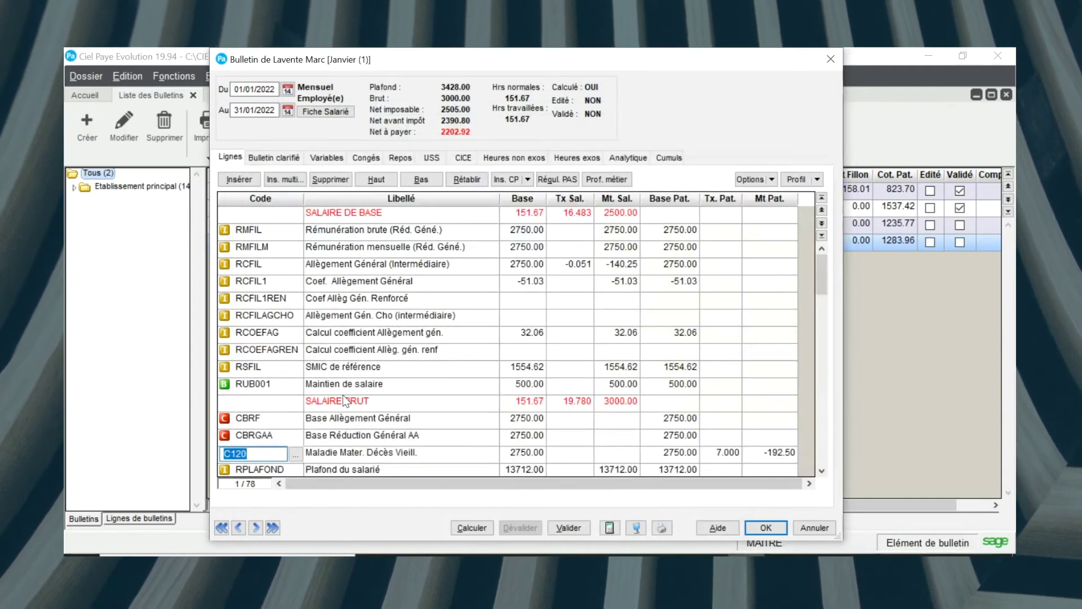
Step: Compare the SALAIRE BRUT amount with the base used by the C120 and CBRGAA contribution lines
left_click(622, 400)
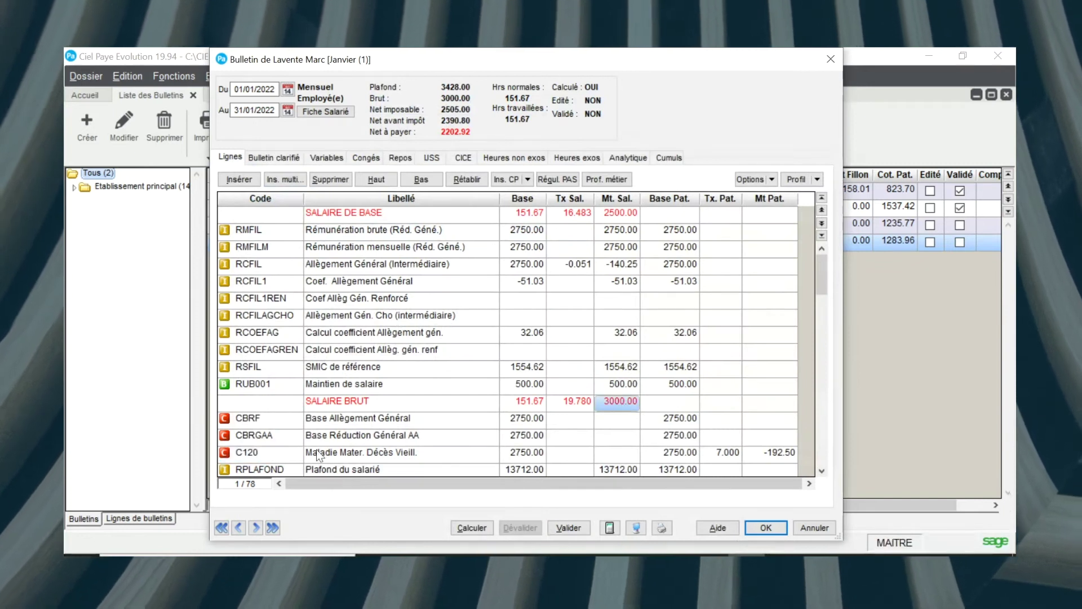
left_click(518, 457)
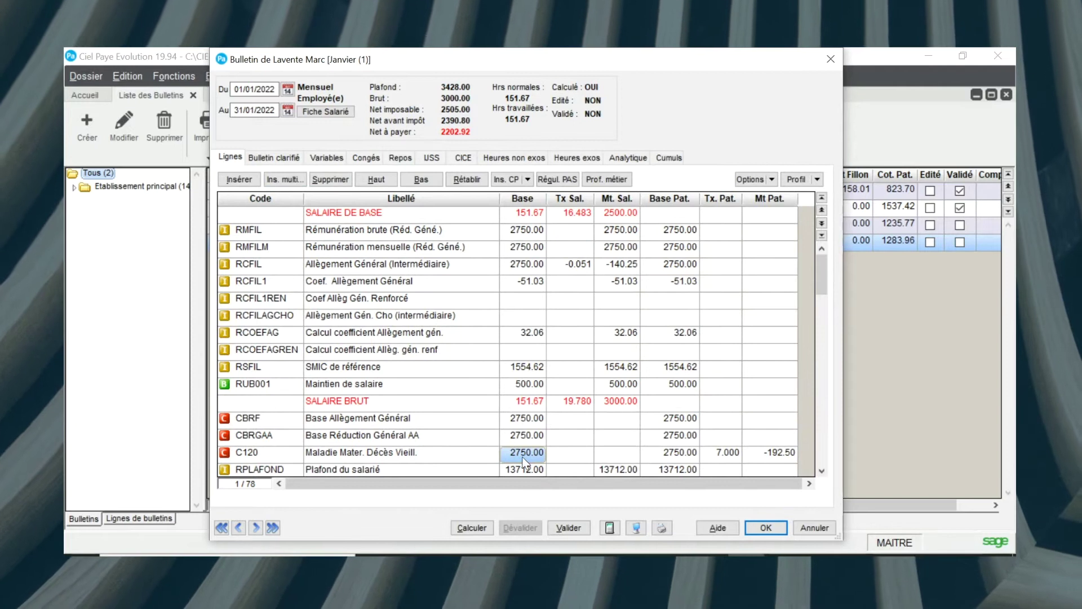
left_click(464, 455)
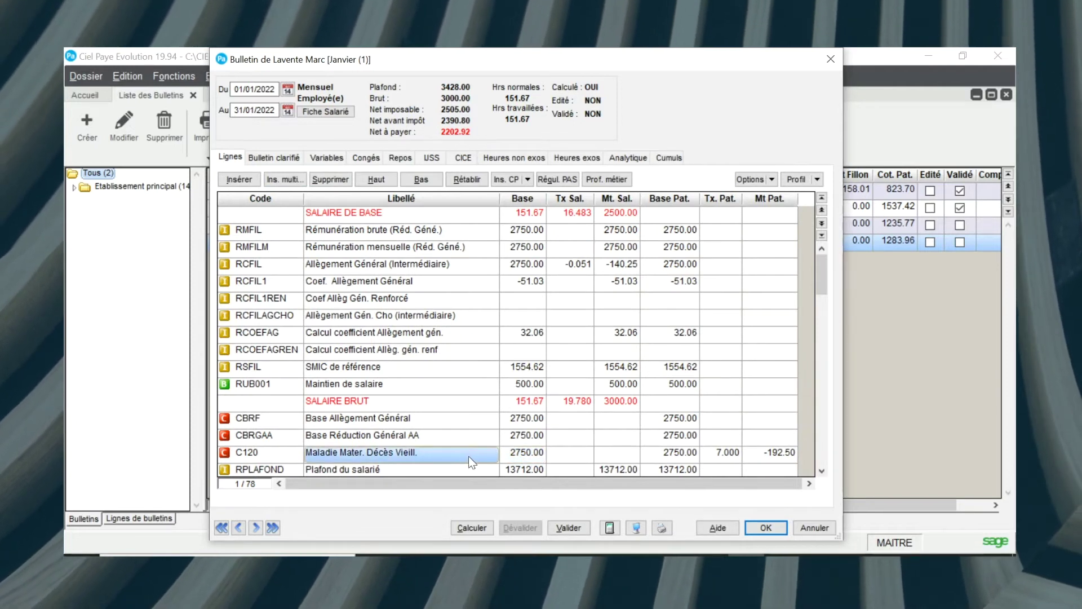
left_click(507, 455)
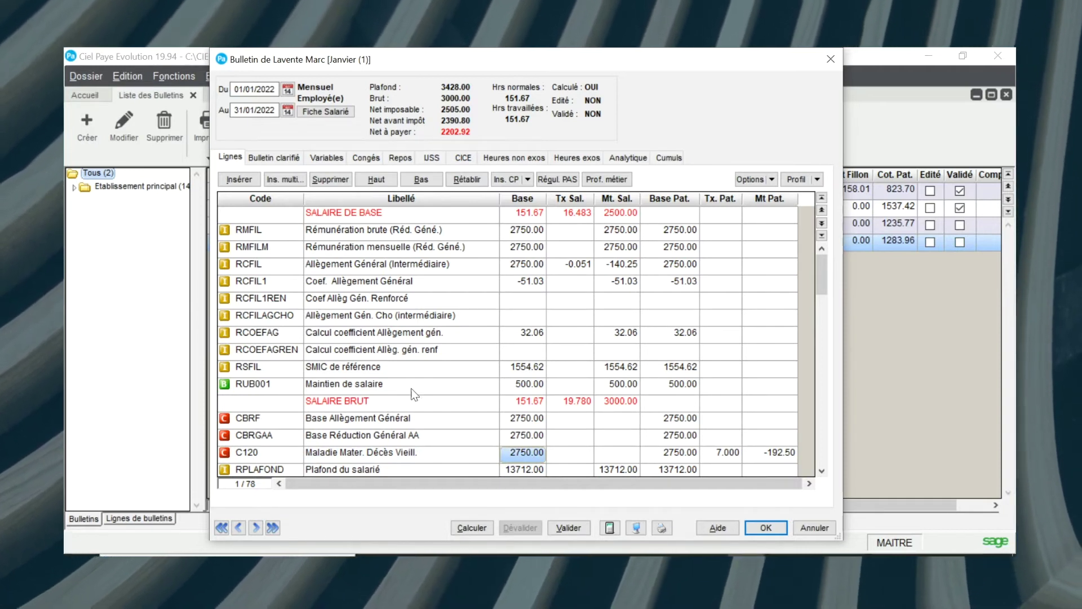
left_click(293, 456)
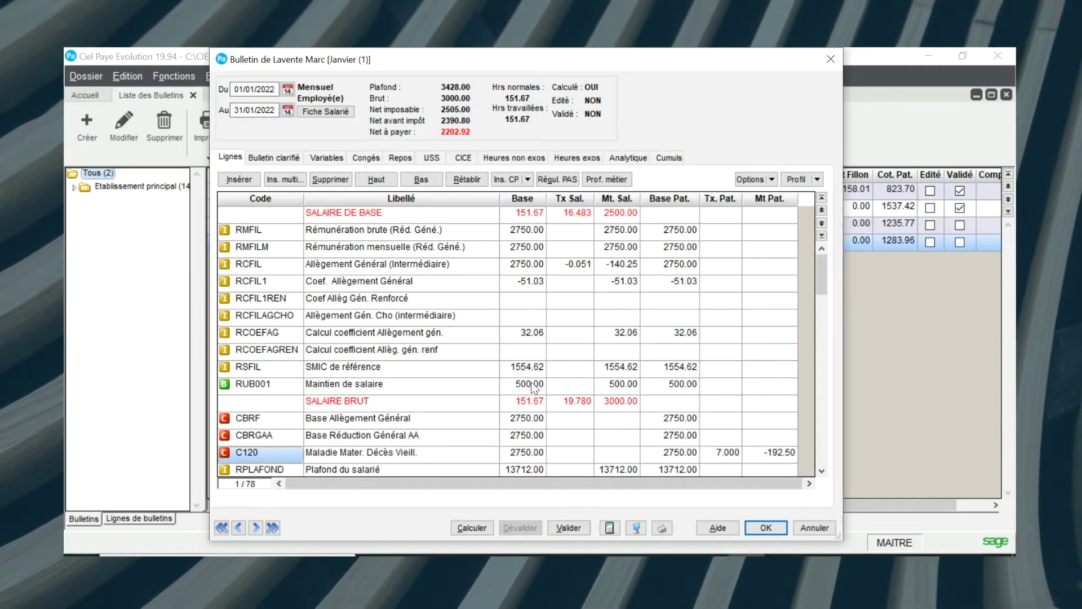
double_click(292, 437)
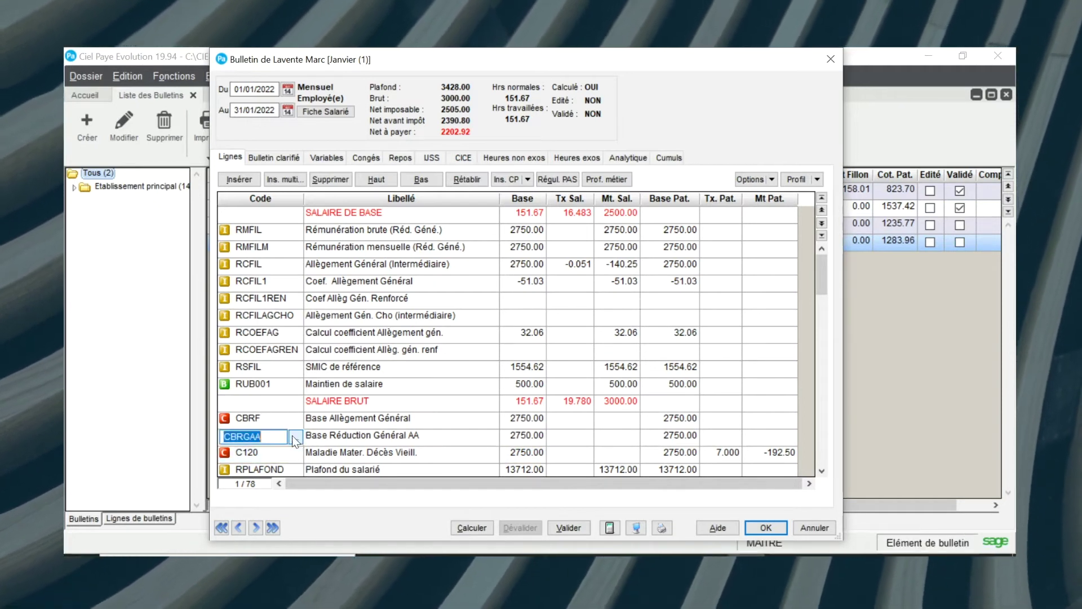
left_click(287, 450)
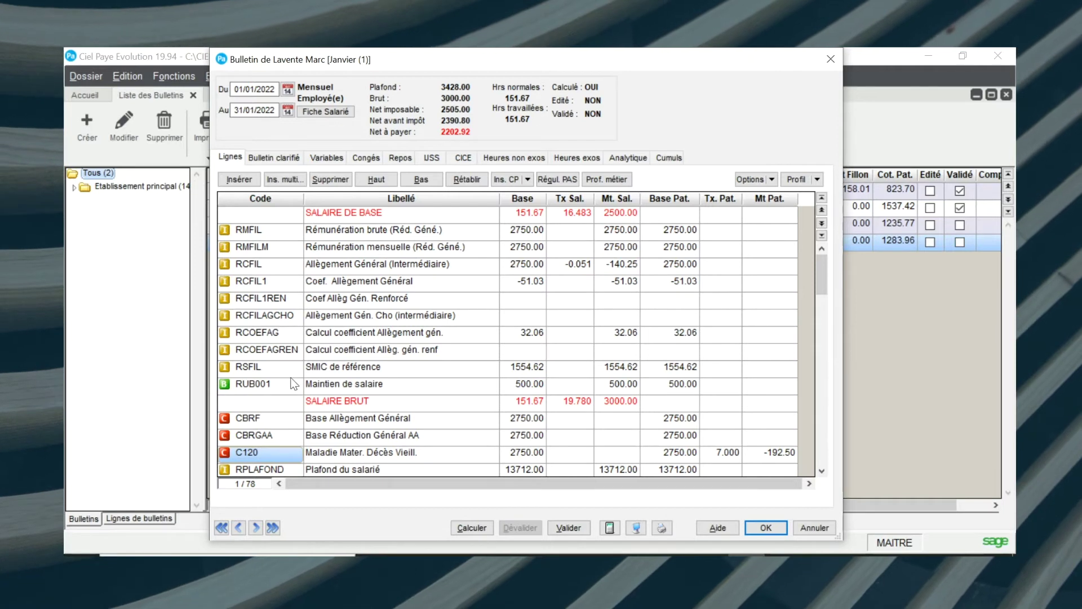
Step: Switch to the Windows calculator and subtract 500 from 3000
left_click(523, 563)
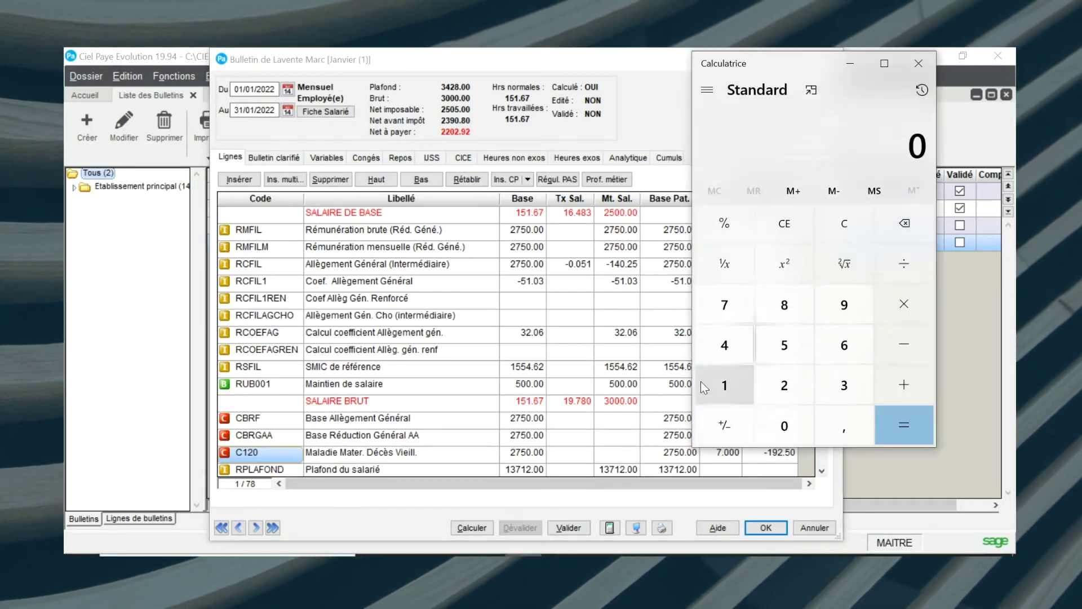
type("3000")
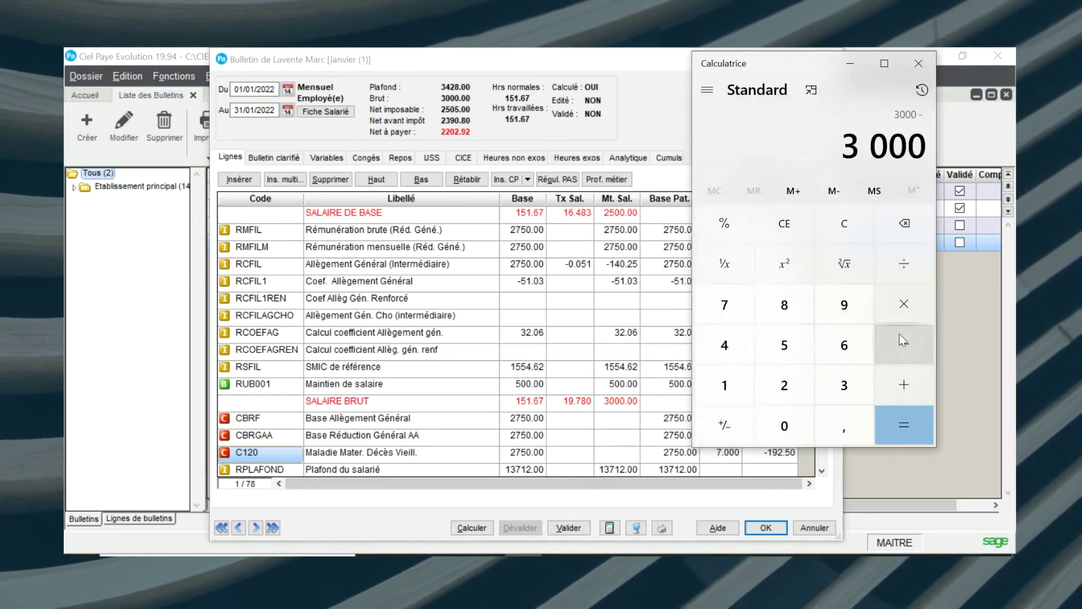
left_click(784, 345)
double_click(778, 427)
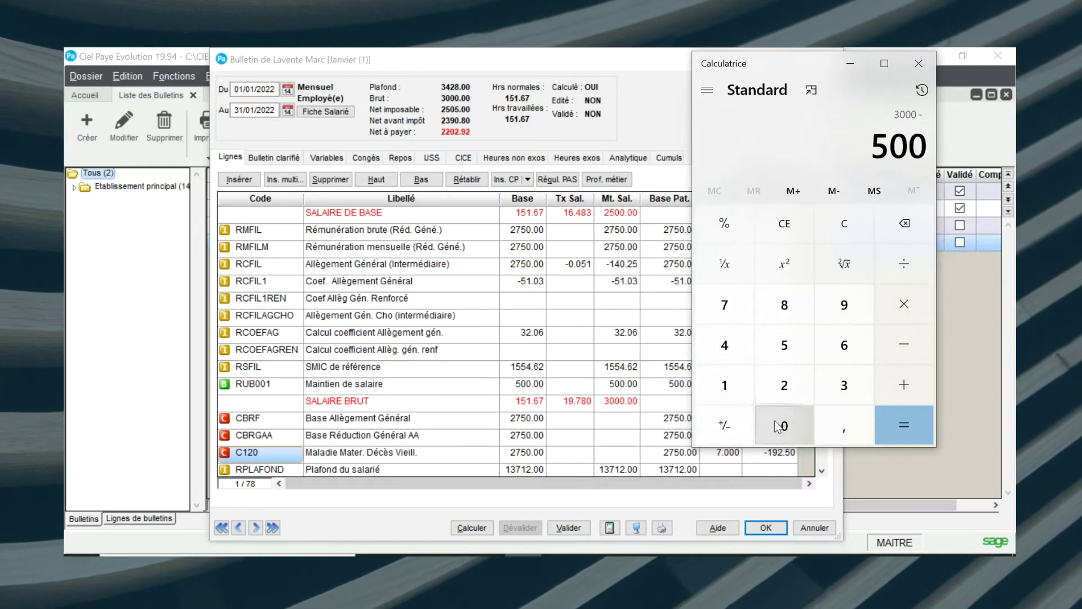
left_click(903, 418)
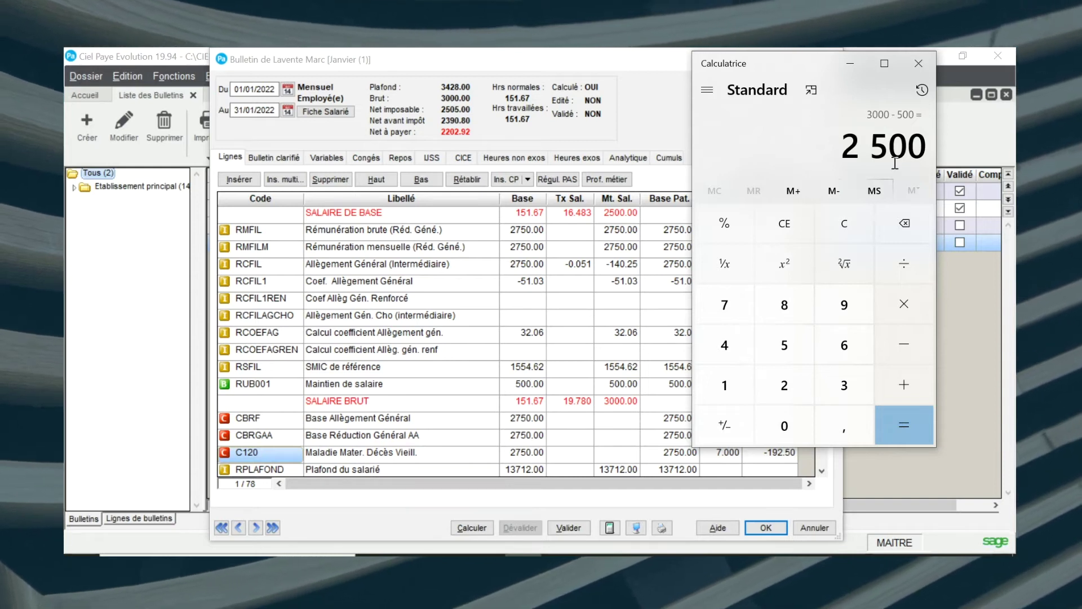
Step: Work out 90 % of the difference by multiplying it by 90 and dividing by 100
left_click(905, 303)
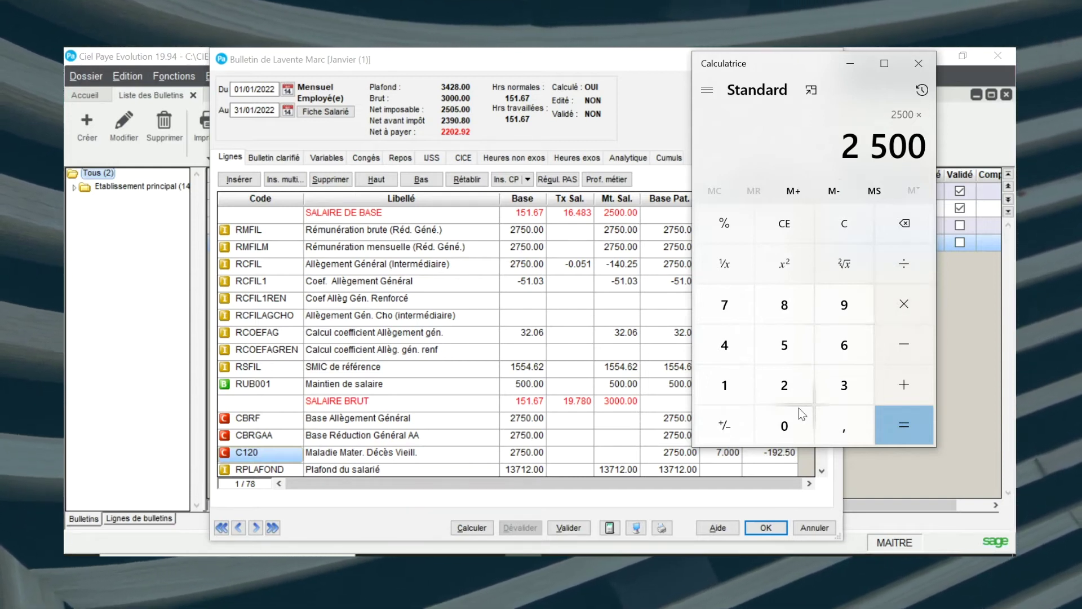
left_click(845, 305)
left_click(795, 413)
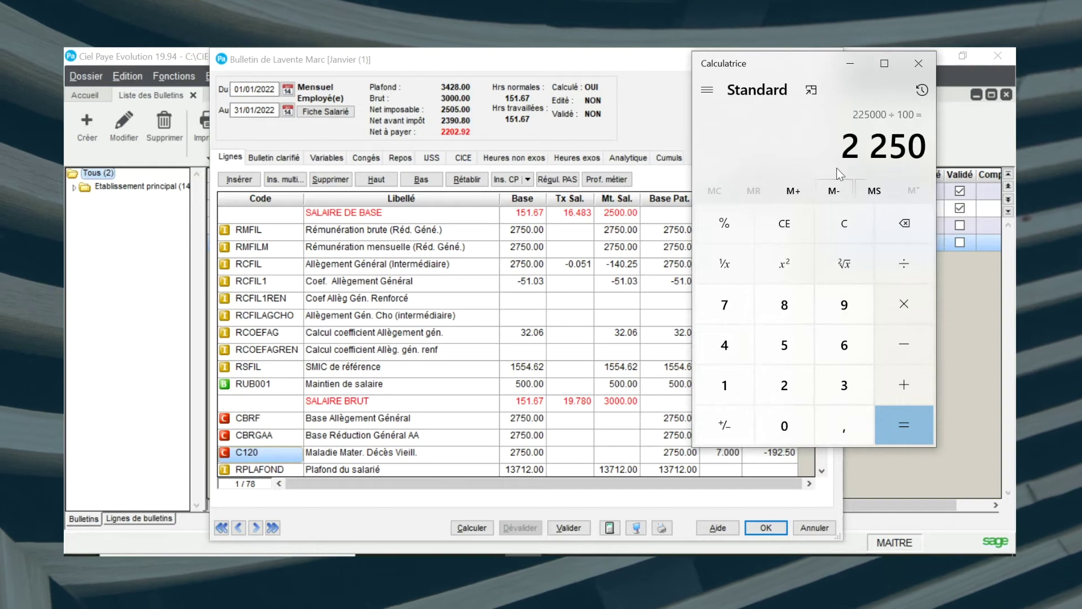
Step: Add 500 for the maintained salary to the reduced amount
left_click(902, 385)
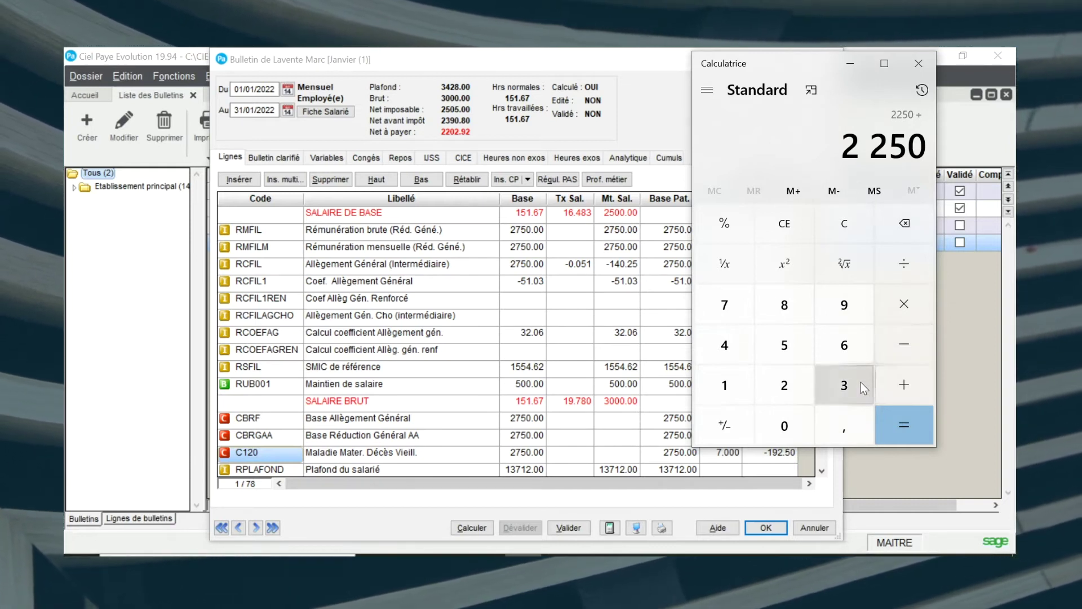
left_click(784, 345)
left_click(784, 426)
left_click(784, 426)
left_click(905, 422)
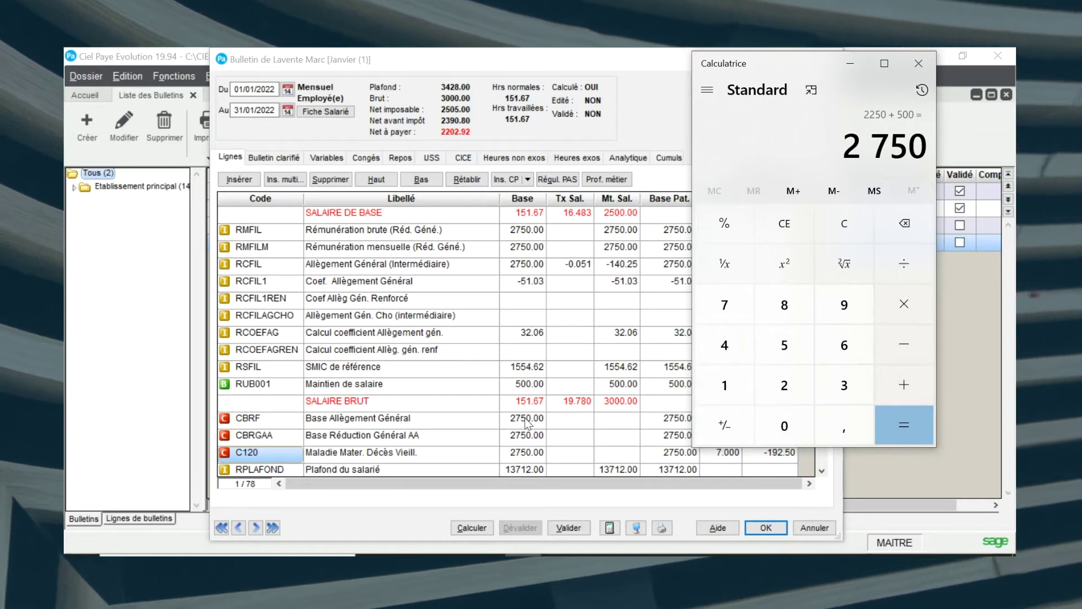
Step: Clear and close the calculator, and leave the payslip and the payslip list
left_click(849, 225)
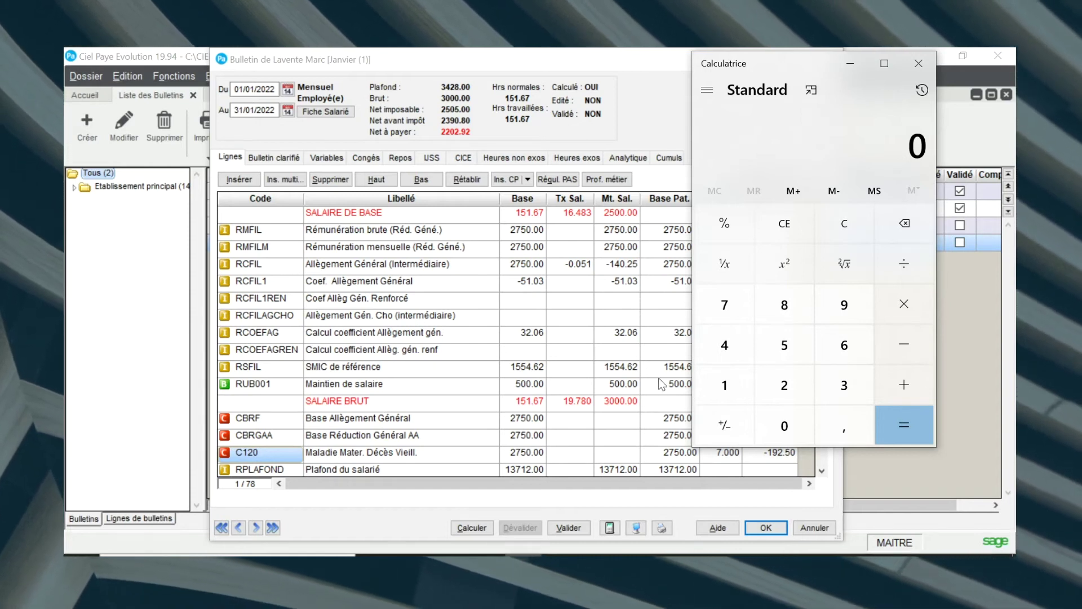
left_click(919, 64)
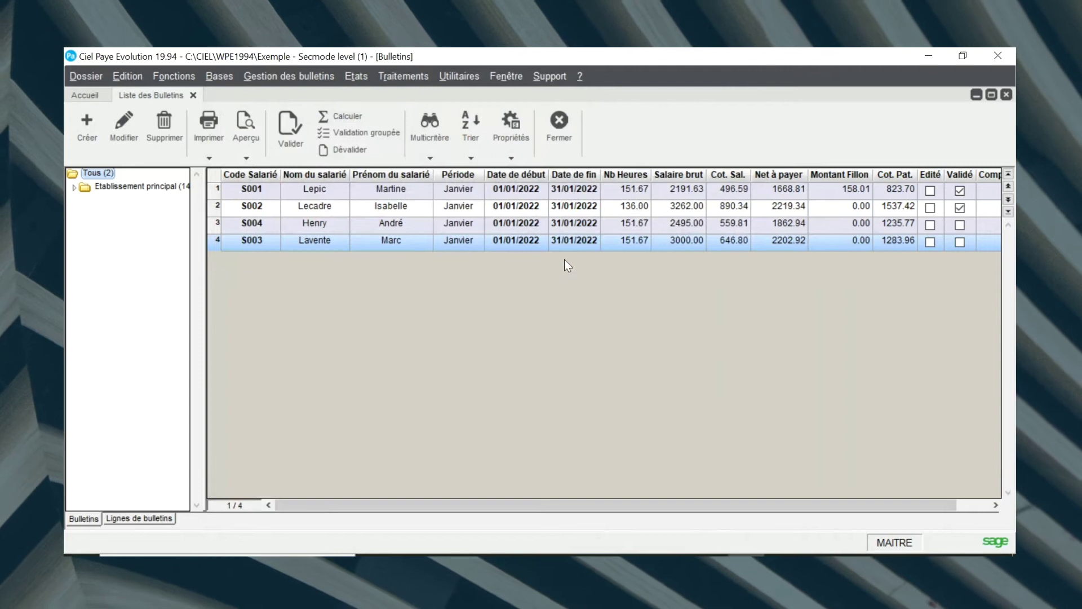
left_click(566, 148)
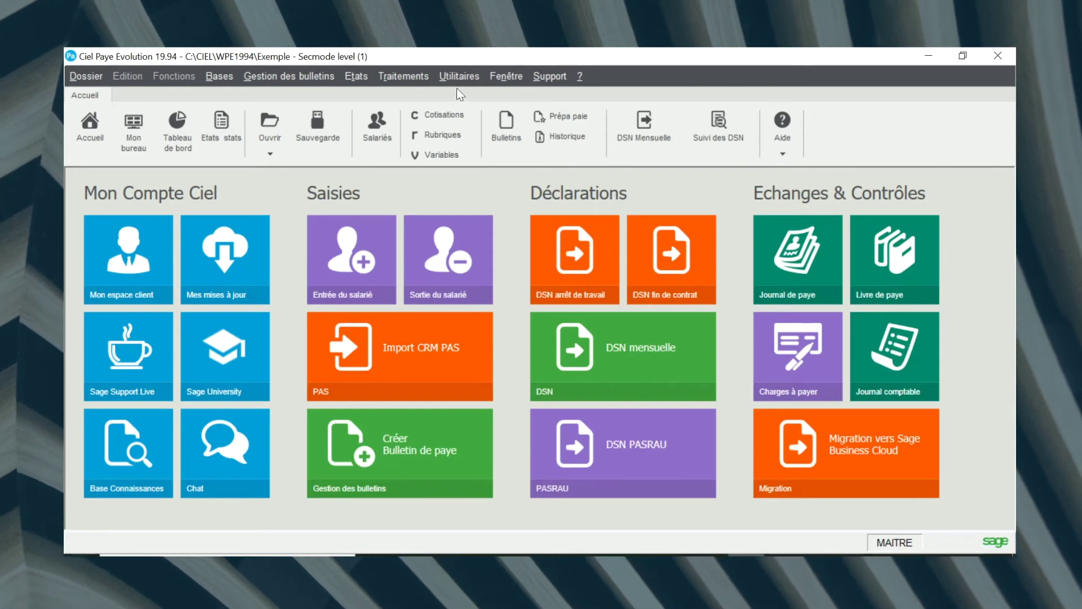
Step: Try to run the annual closing (Clôture annuelle), agreeing to close the financial year now
left_click(403, 76)
left_click(426, 253)
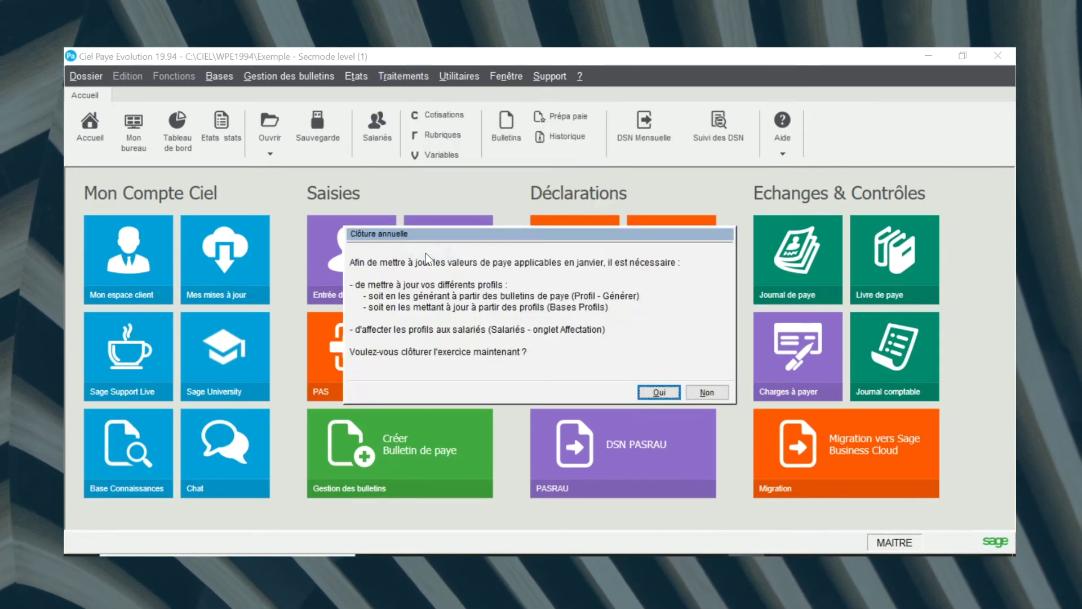
left_click(667, 394)
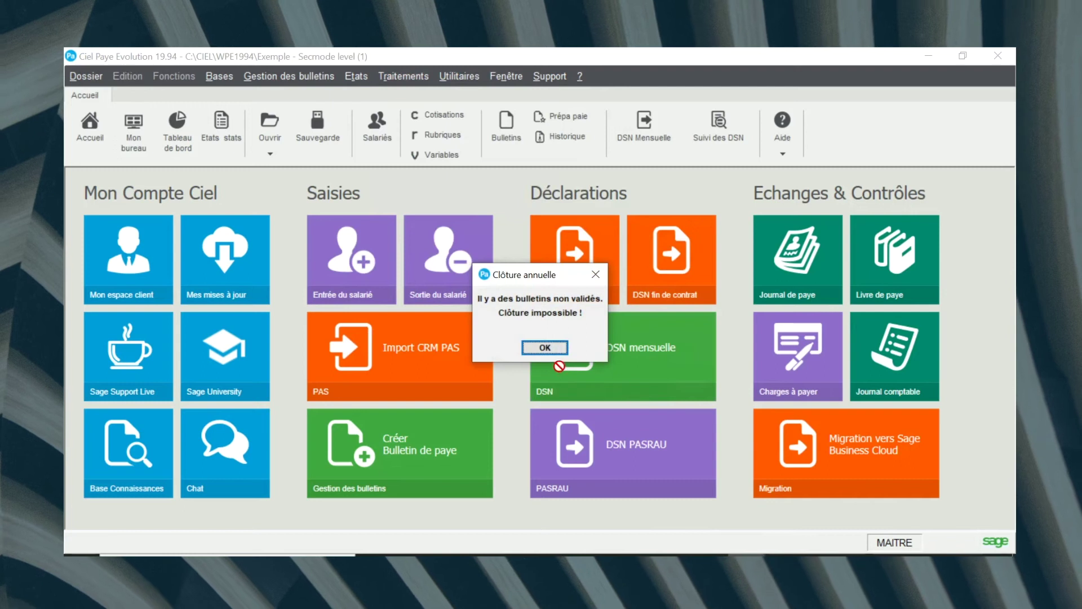
left_click(546, 348)
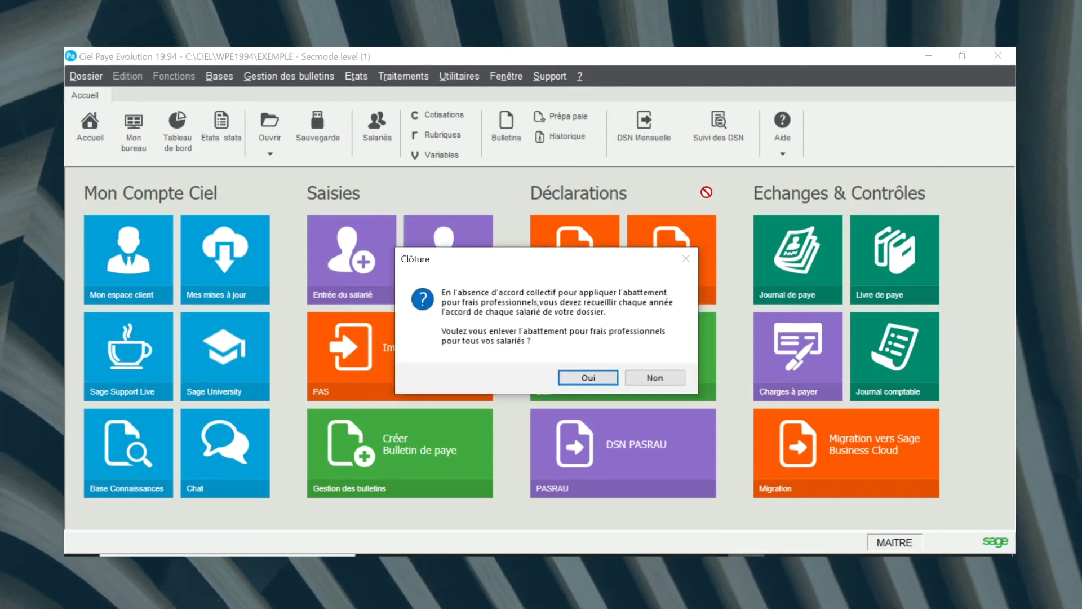